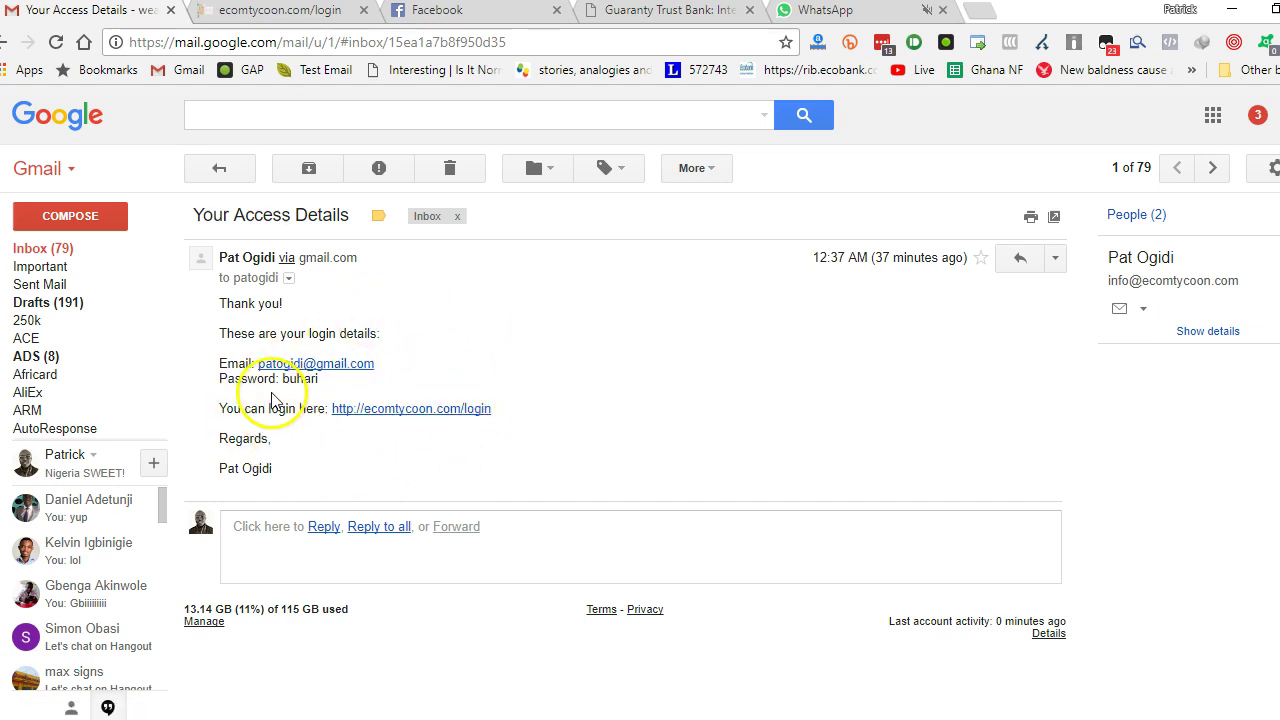
Step: Bring up the EcomTycoon 'Login to Members Area' page with its email and password fields empty
{"action": "left_click", "coordinate": [391, 421]}
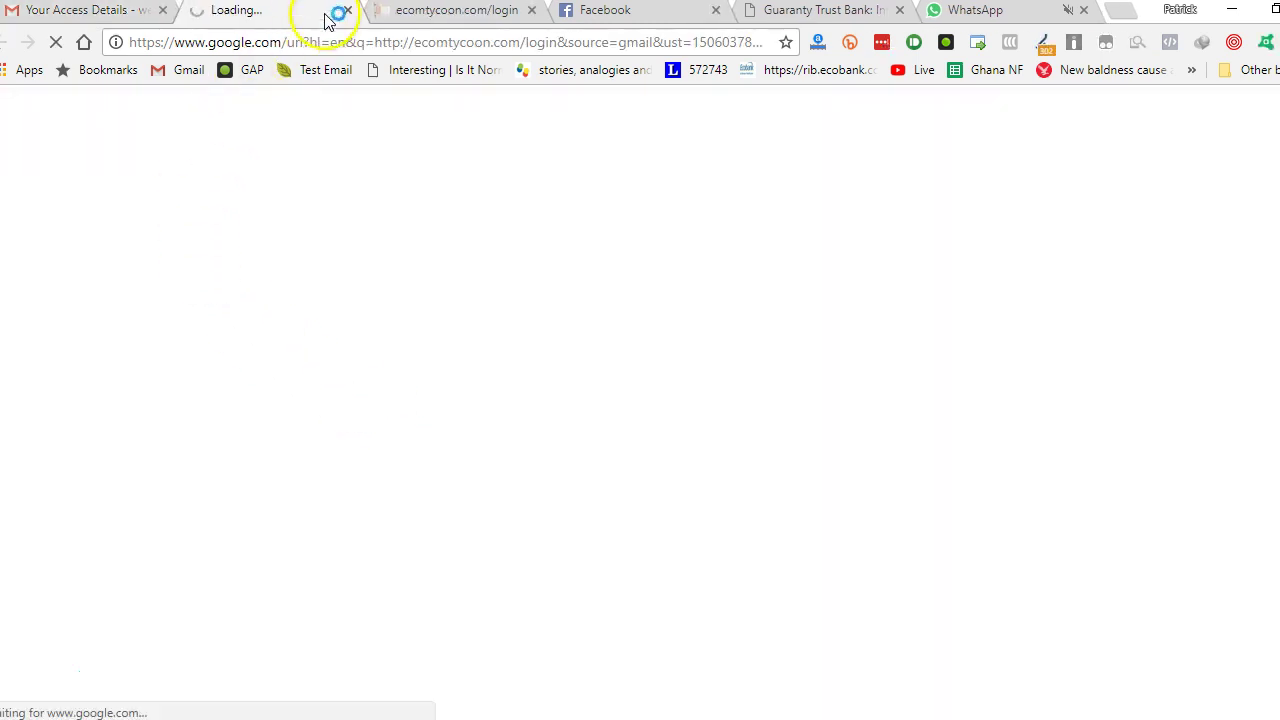
{"action": "left_click", "coordinate": [347, 10]}
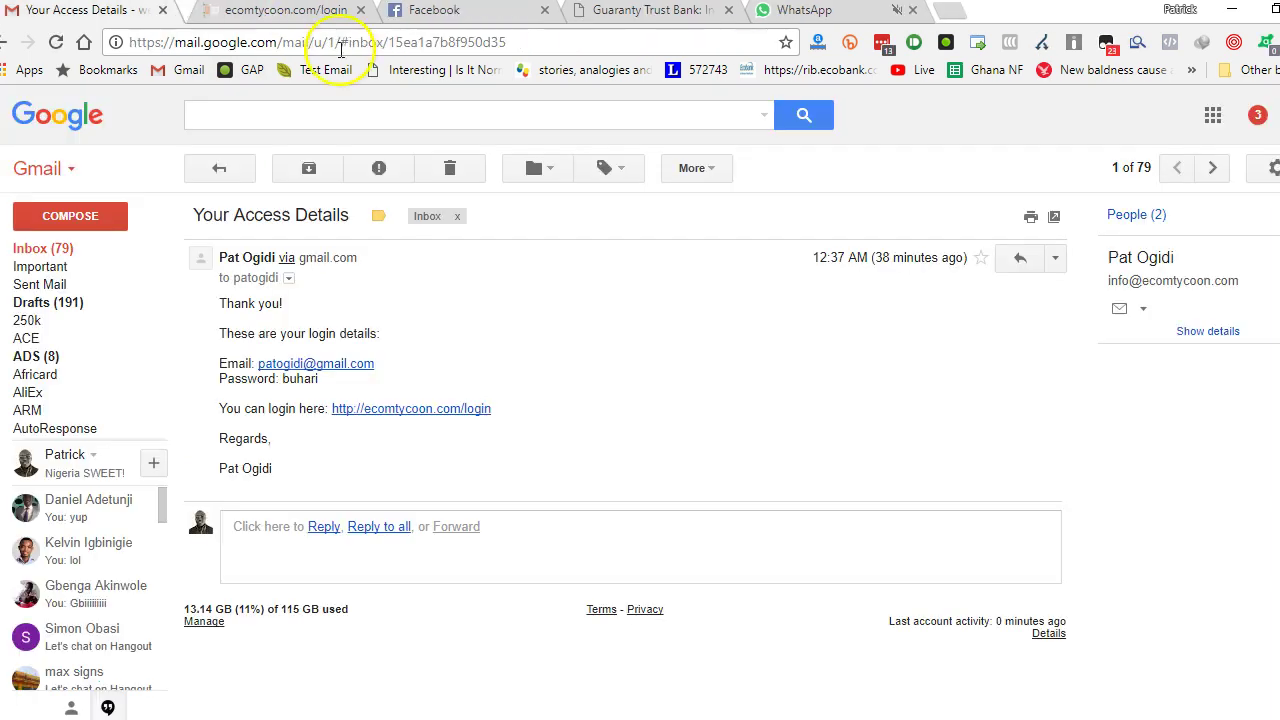
{"action": "left_click", "coordinate": [270, 18]}
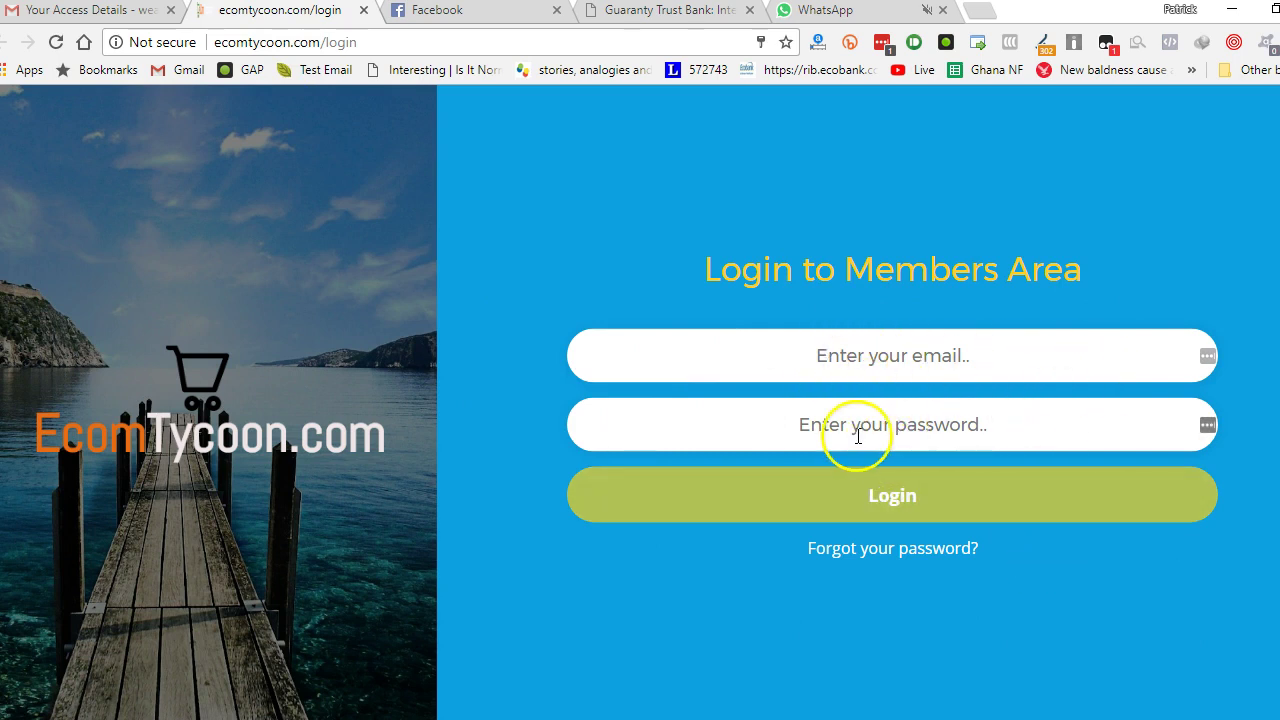
{"action": "left_click", "coordinate": [855, 347]}
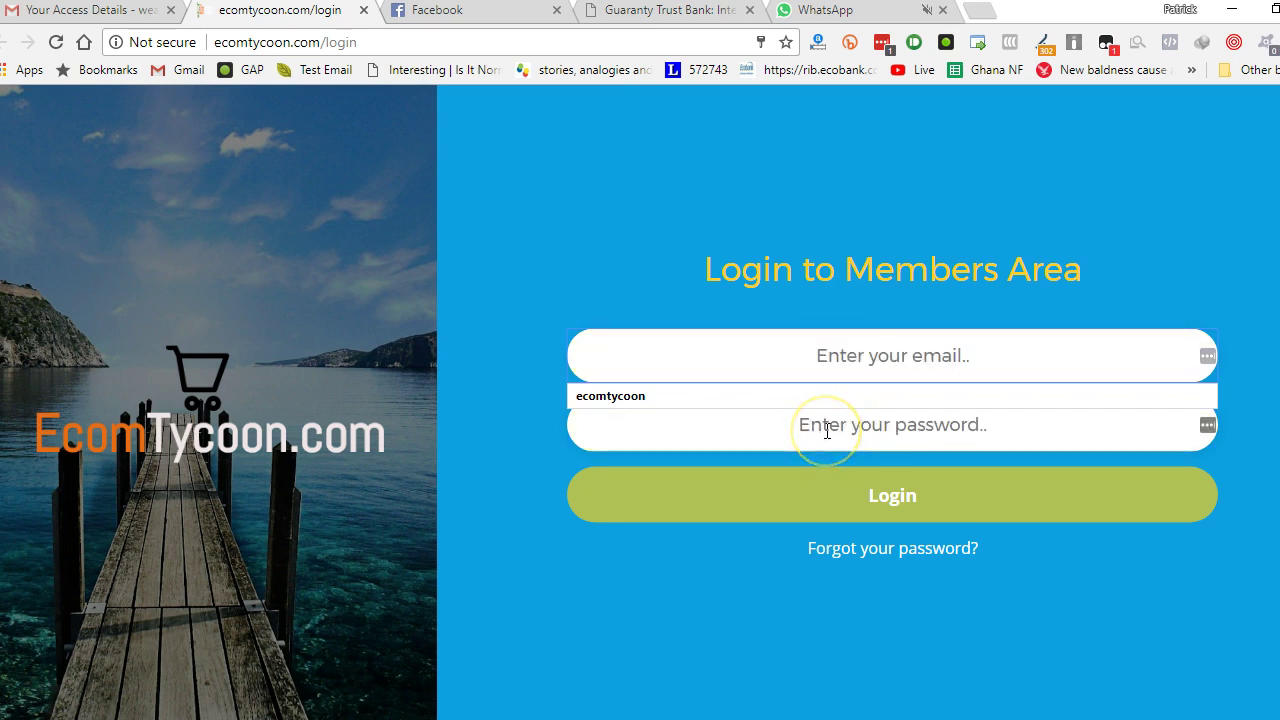
{"action": "left_click", "coordinate": [797, 640]}
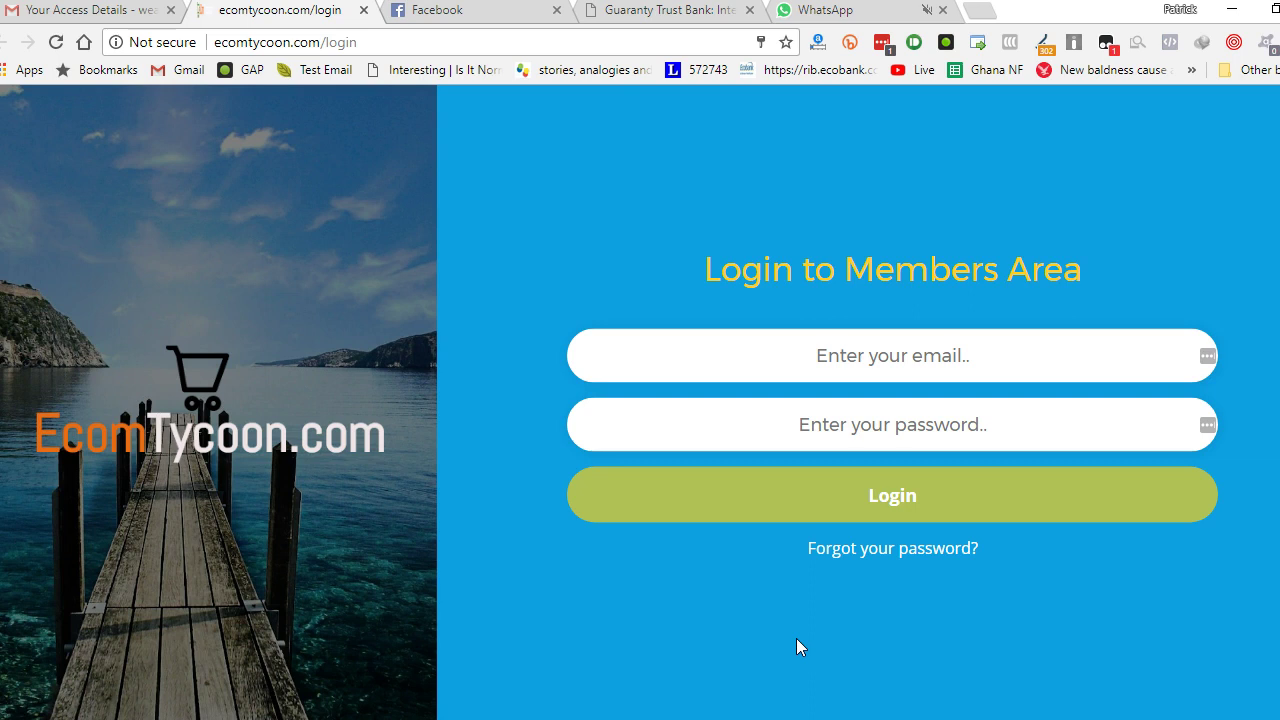
Step: Enter the account's e-mail address in the email field and remove the leading space before it
{"action": "left_click", "coordinate": [872, 364]}
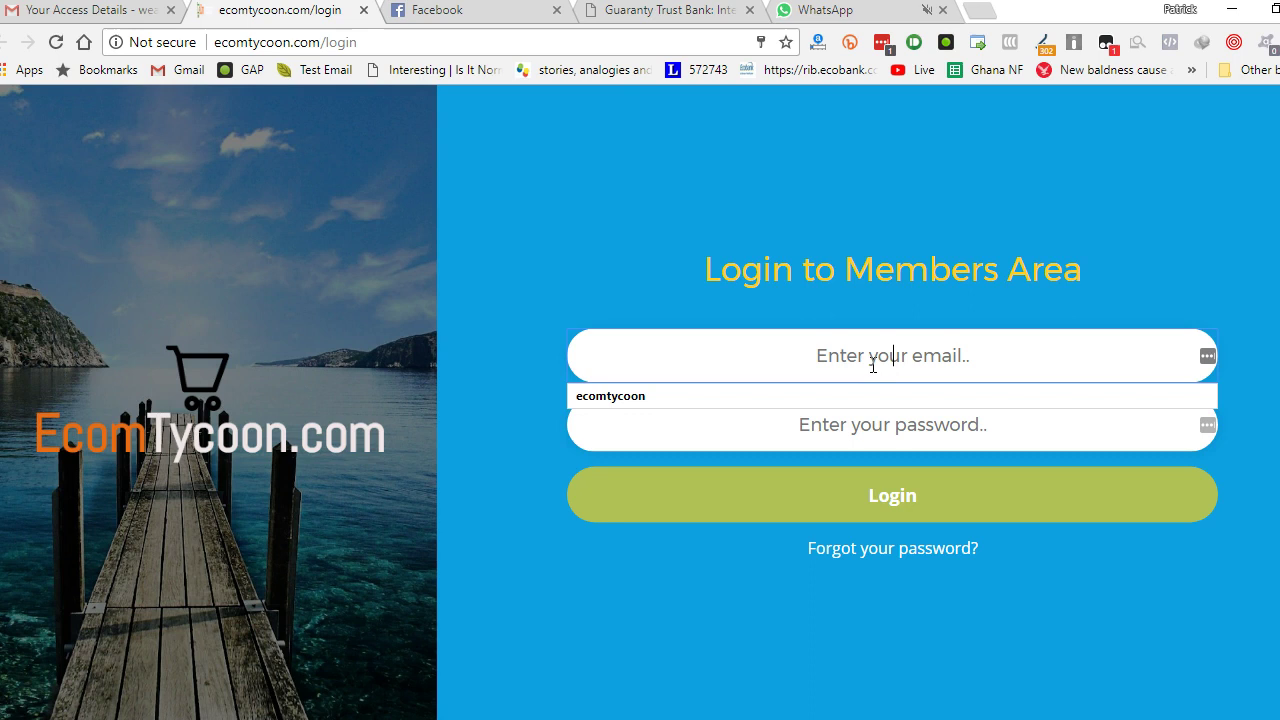
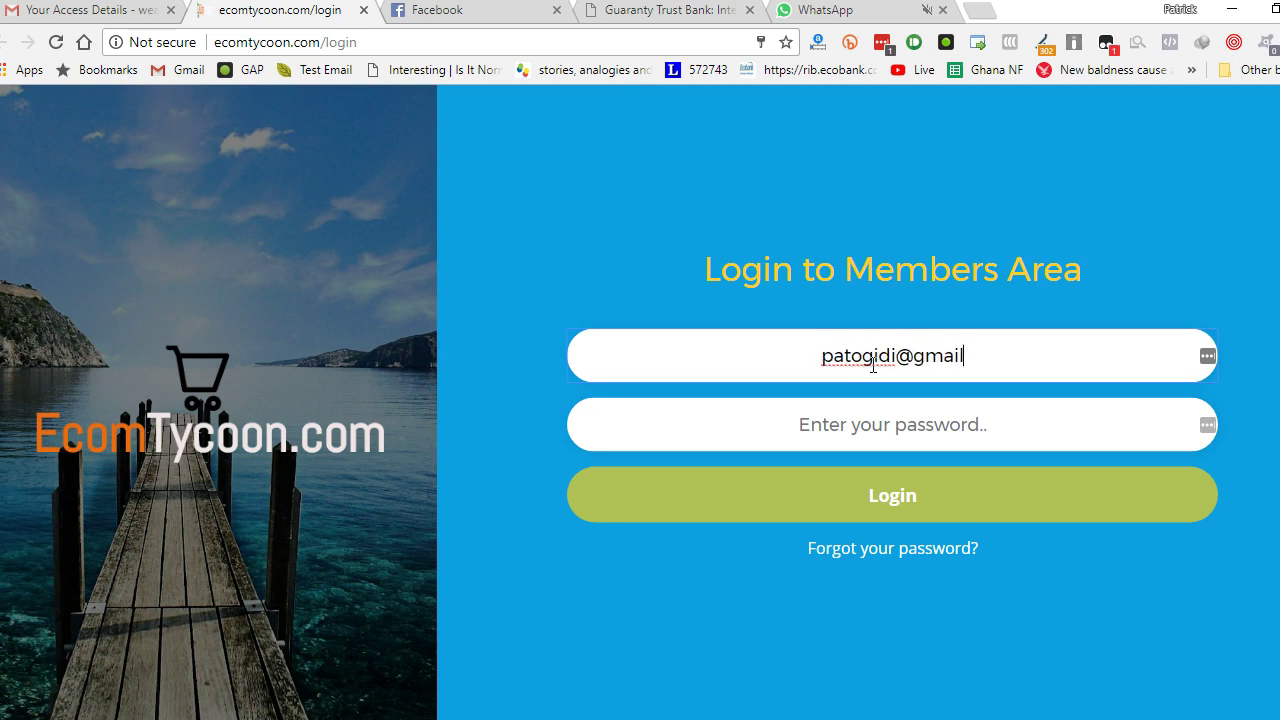
{"action": "left_click", "coordinate": [796, 364]}
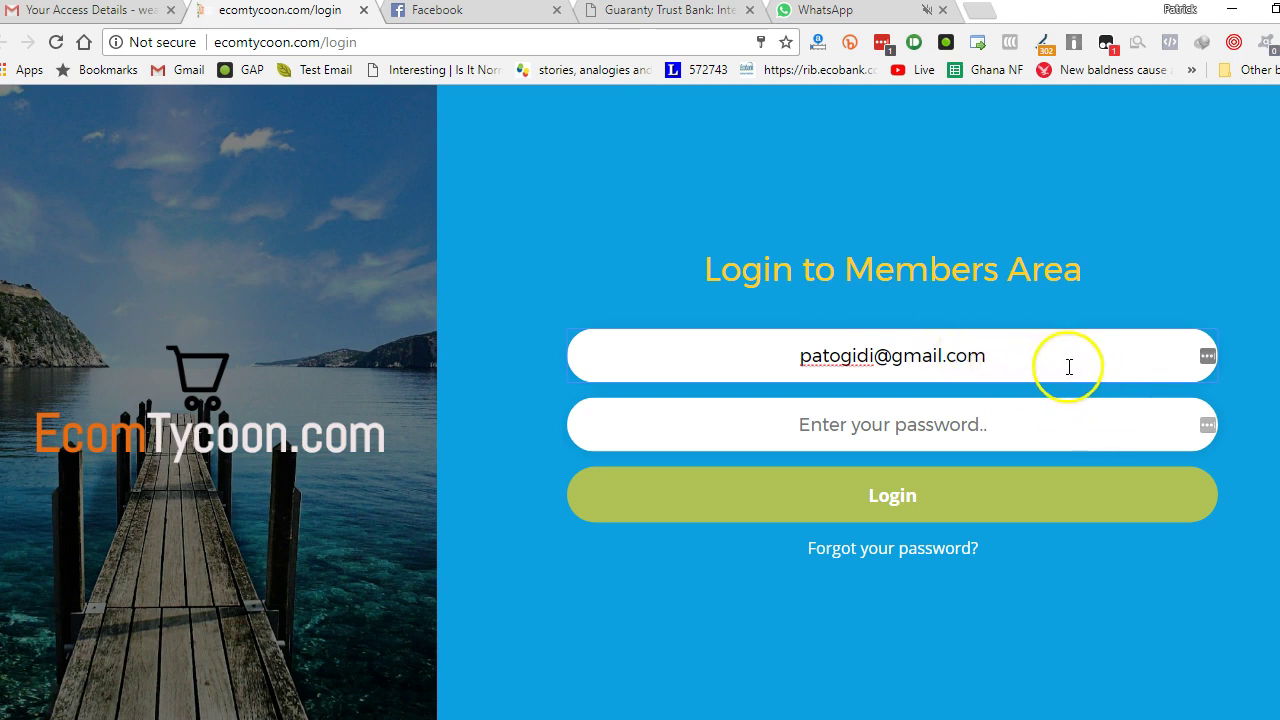
{"action": "key", "text": "Down"}
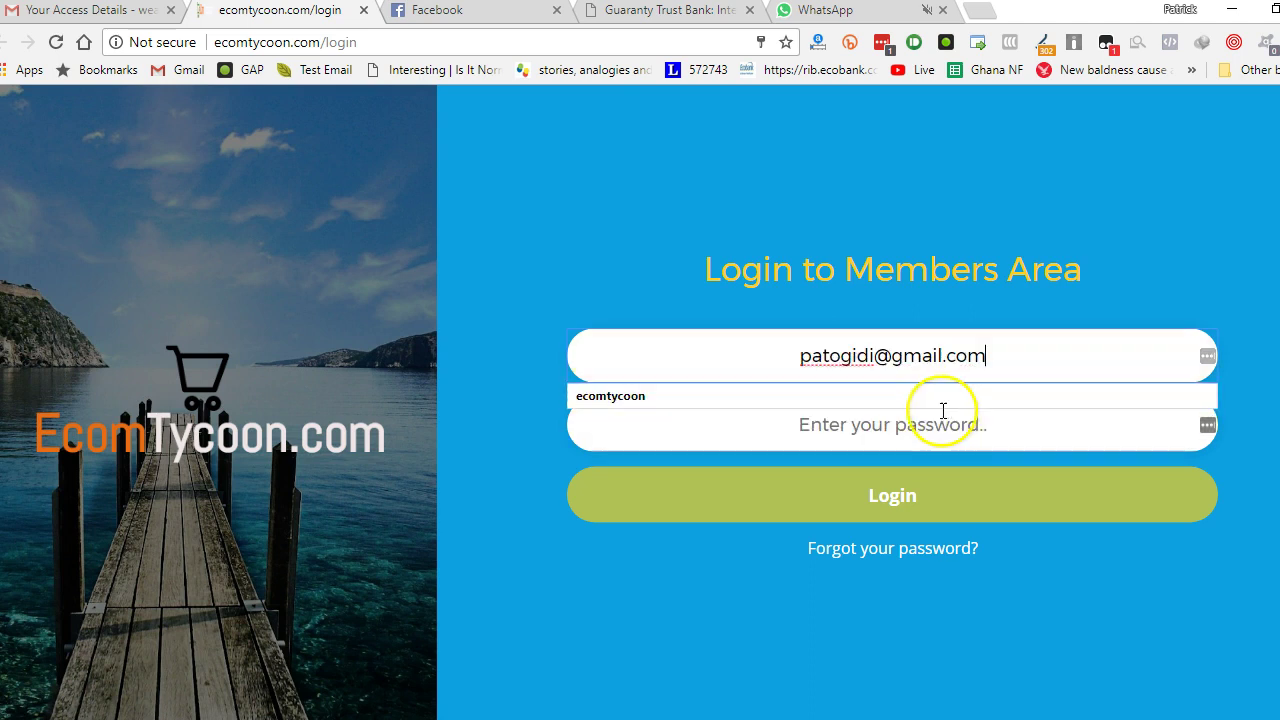
{"action": "left_click", "coordinate": [800, 360]}
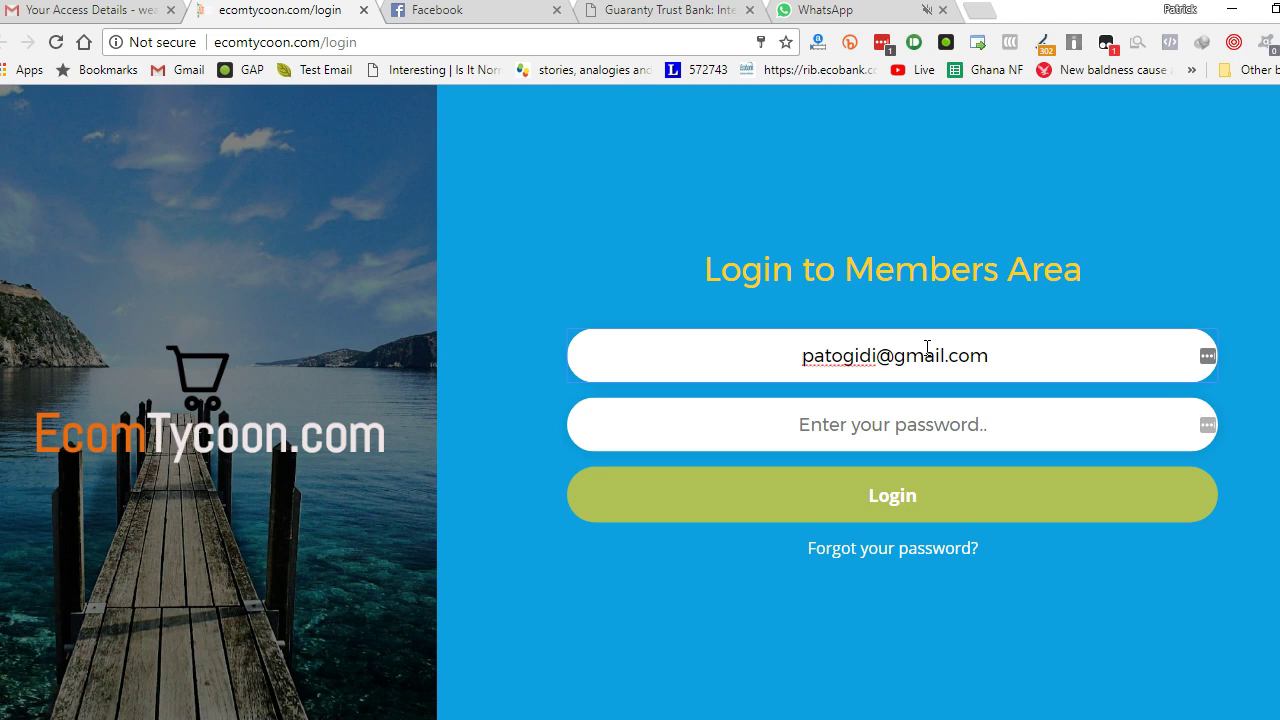
{"action": "key", "text": "Right"}
{"action": "key", "text": "BackSpace"}
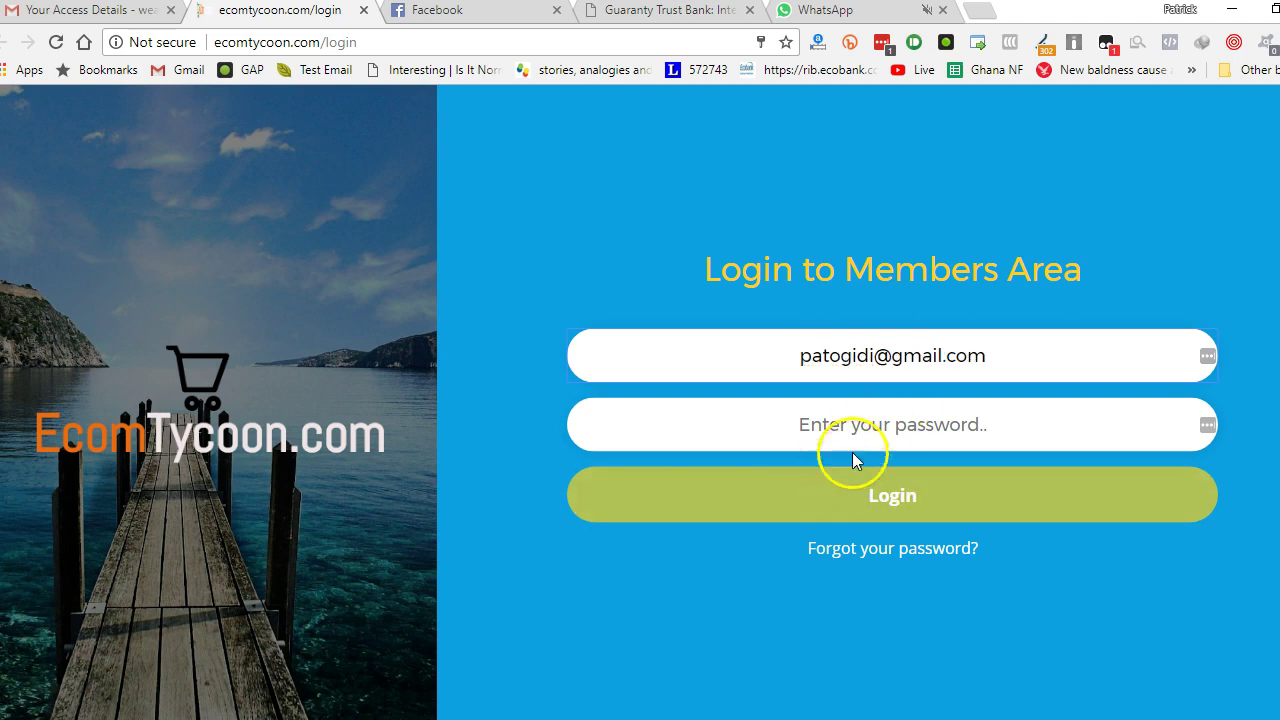
{"action": "left_click", "coordinate": [1020, 354]}
{"action": "left_click", "coordinate": [867, 428]}
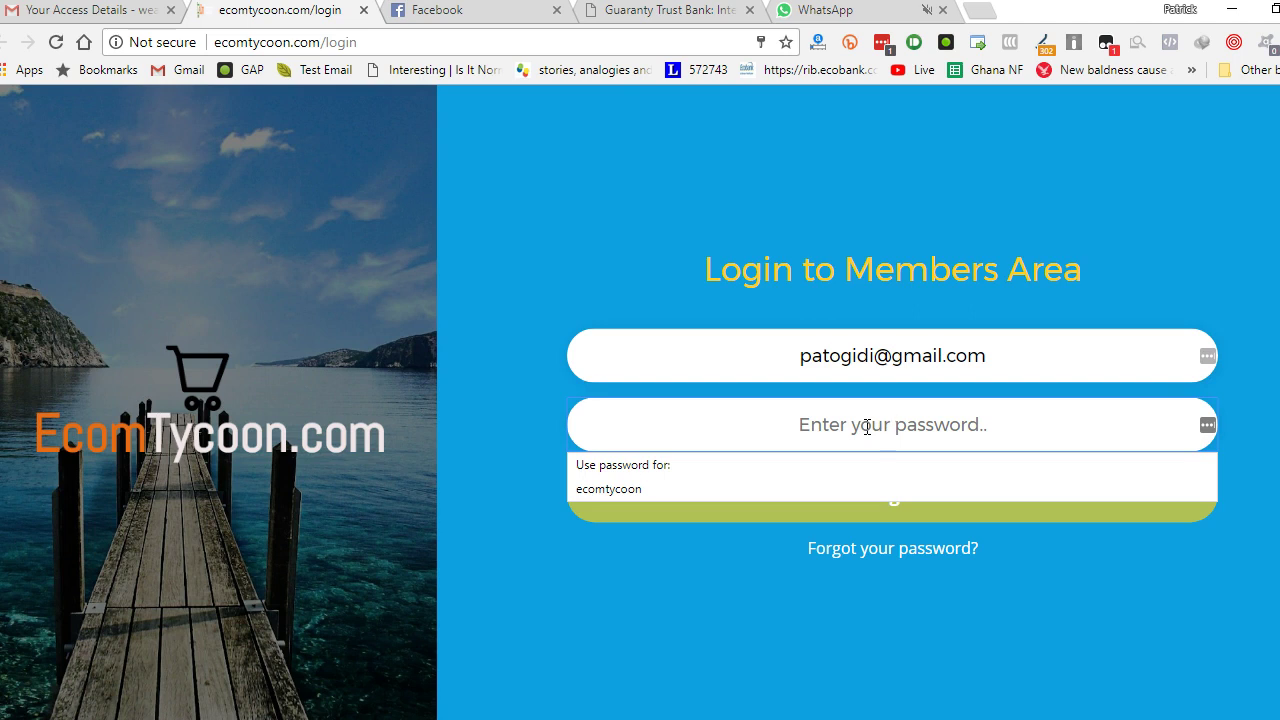
Step: Enter the account password and log in, decline LastPass saving, then log out of the members area
{"action": "type", "text": "xxxx"}
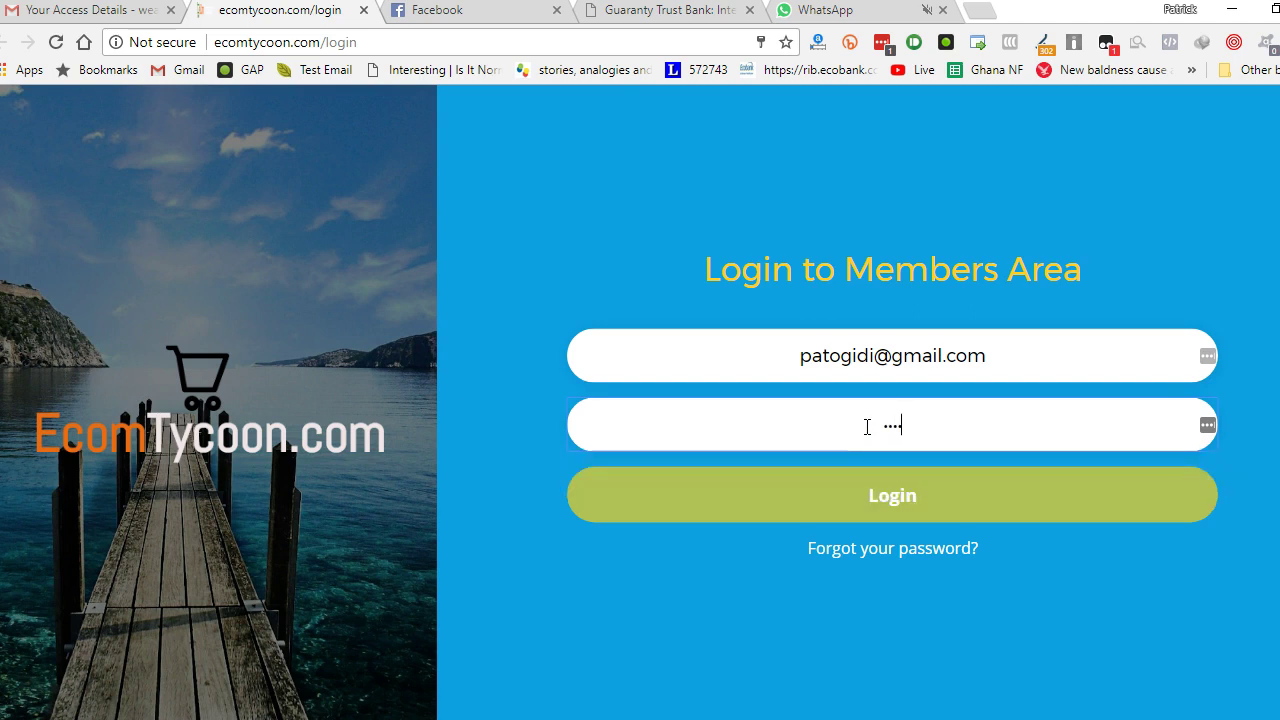
{"action": "type", "text": "xx"}
{"action": "left_click", "coordinate": [871, 490]}
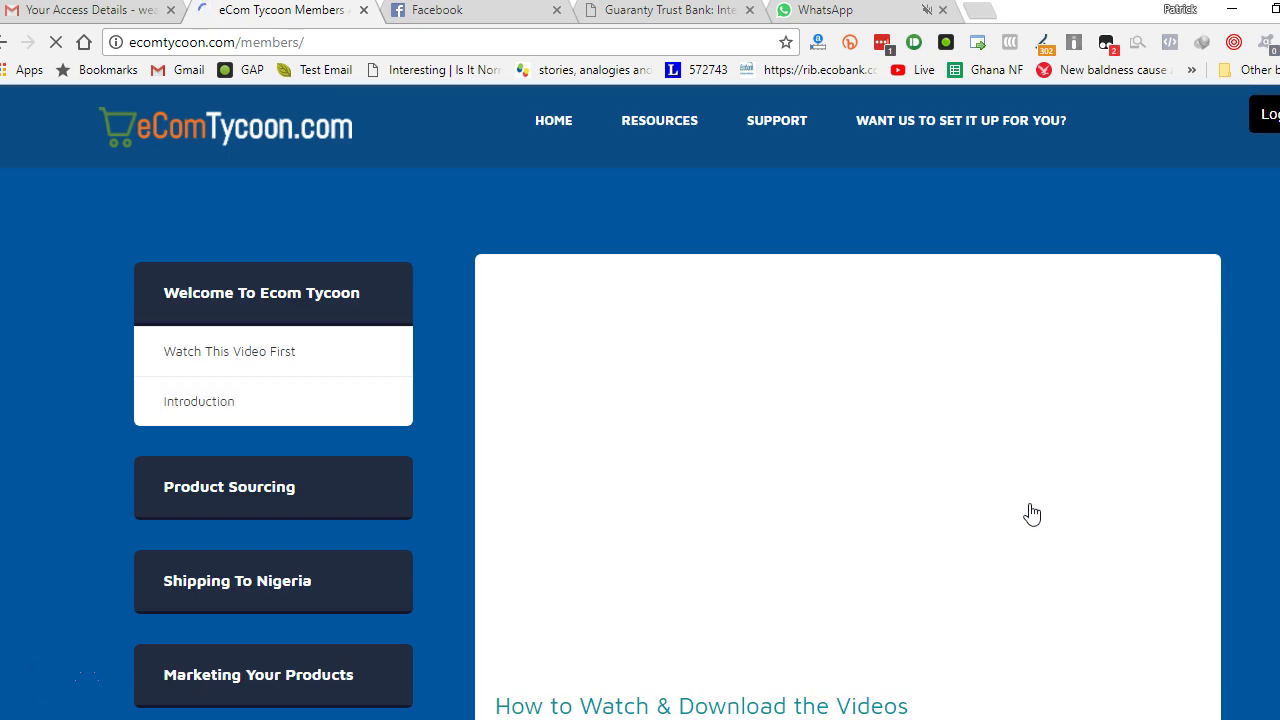
{"action": "left_click", "coordinate": [1129, 414]}
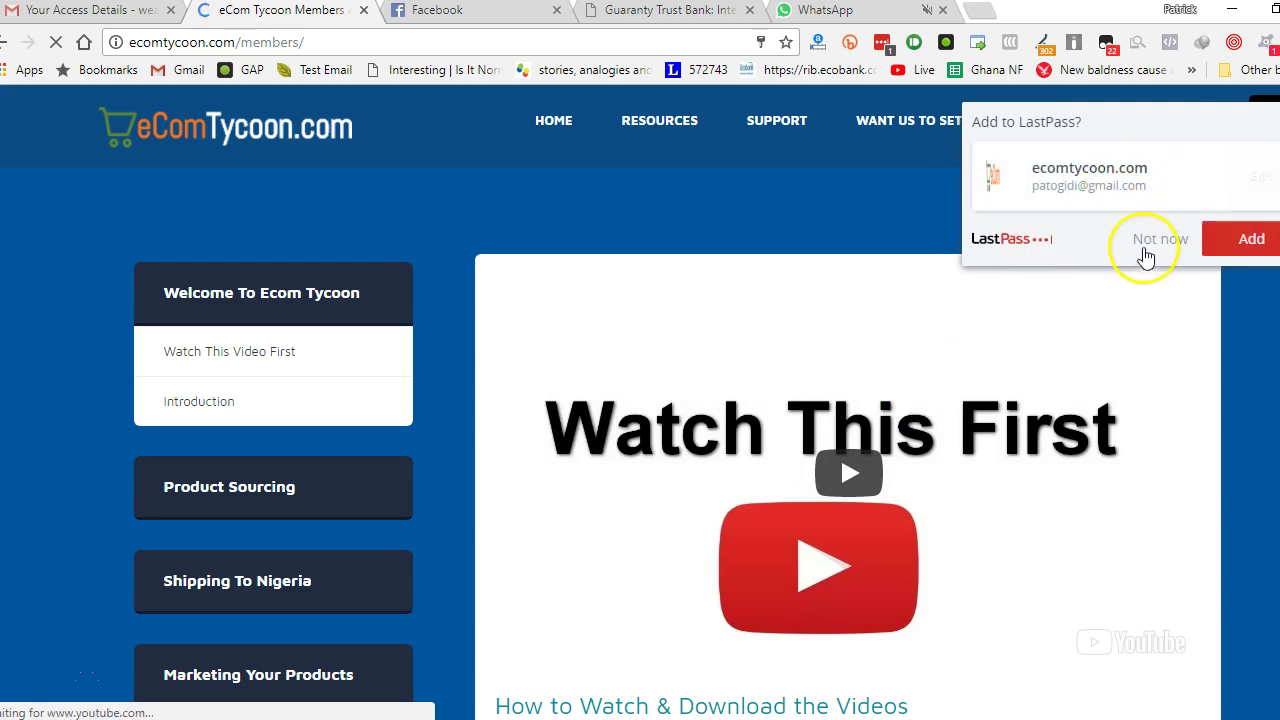
{"action": "left_click", "coordinate": [1063, 248]}
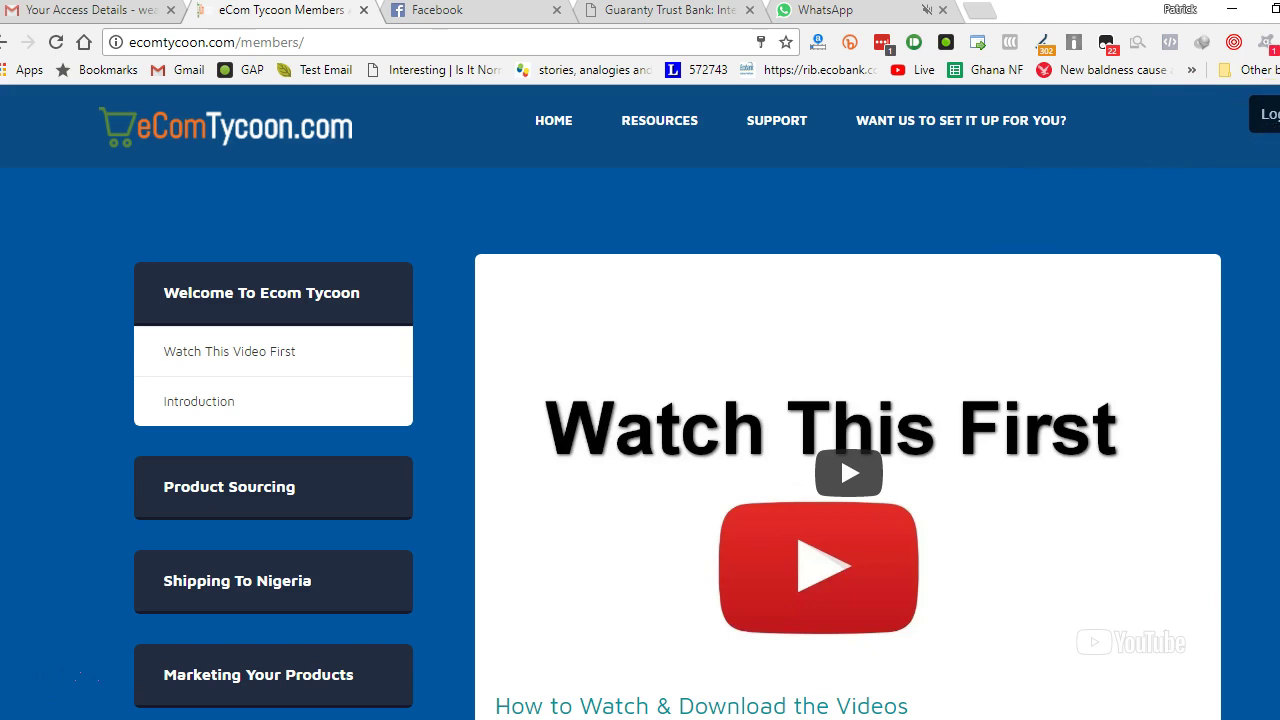
{"action": "left_click", "coordinate": [1267, 115]}
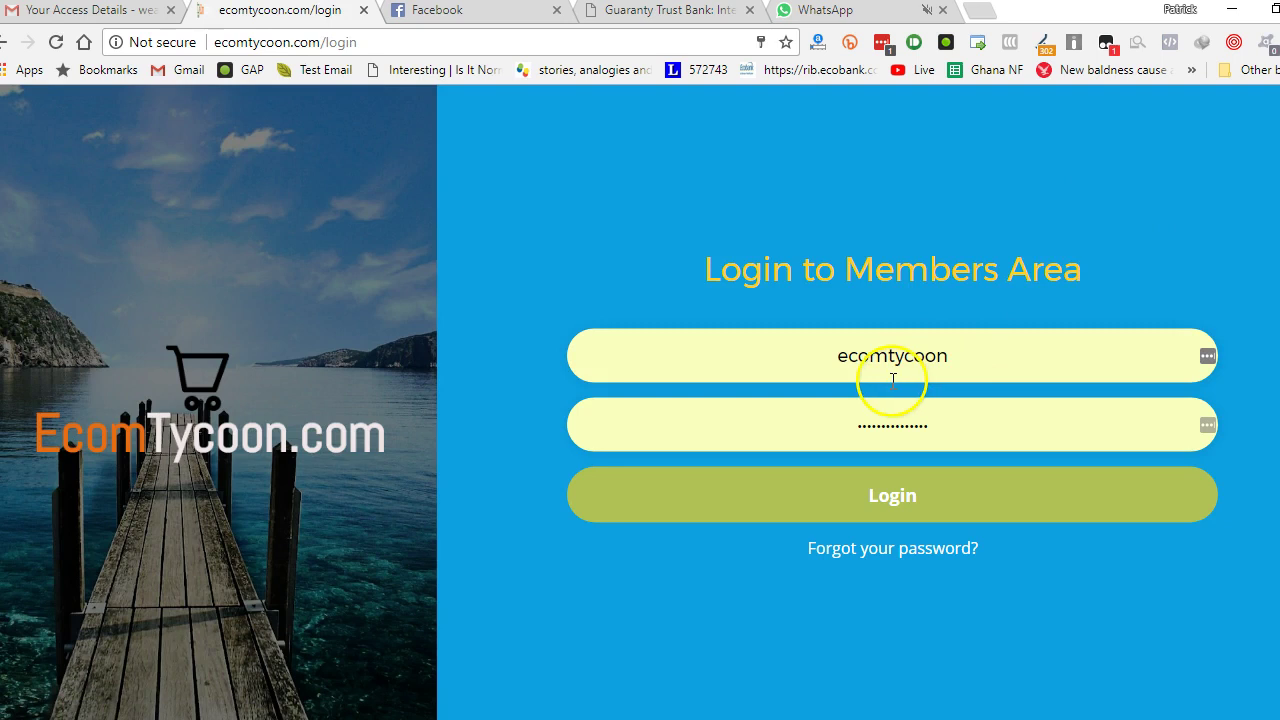
Step: Clear the autofilled username and password from the login form
{"action": "double_click", "coordinate": [893, 378]}
{"action": "key", "text": "BackSpace"}
{"action": "left_click", "coordinate": [896, 423]}
{"action": "double_click", "coordinate": [896, 423]}
{"action": "key", "text": "BackSpace"}
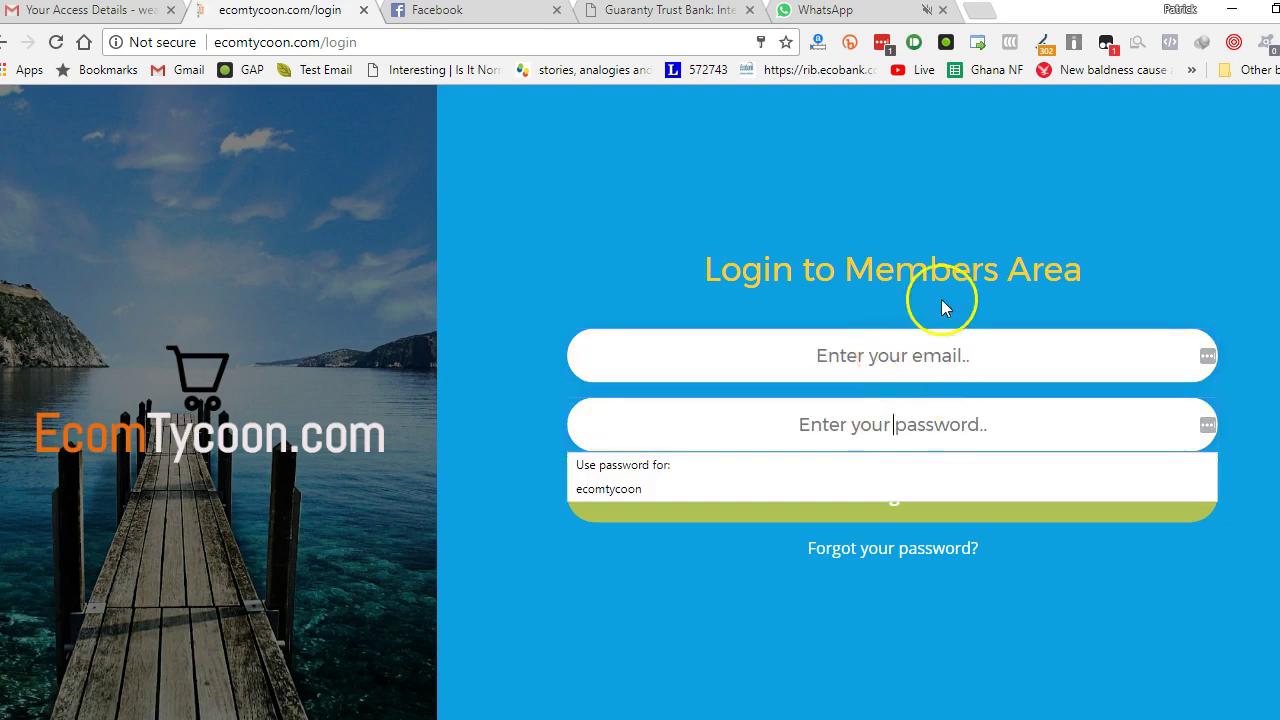
Step: Re-enter the account's e-mail address with a leading space in front of it
{"action": "left_click", "coordinate": [901, 354]}
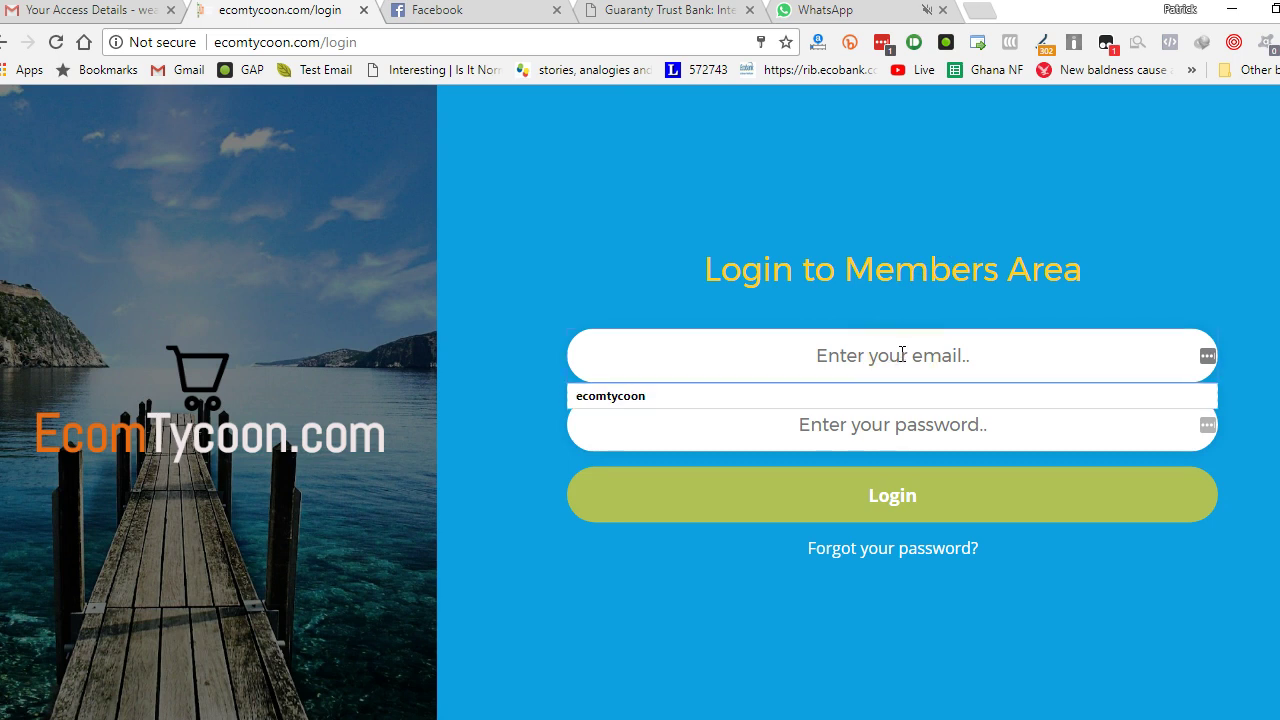
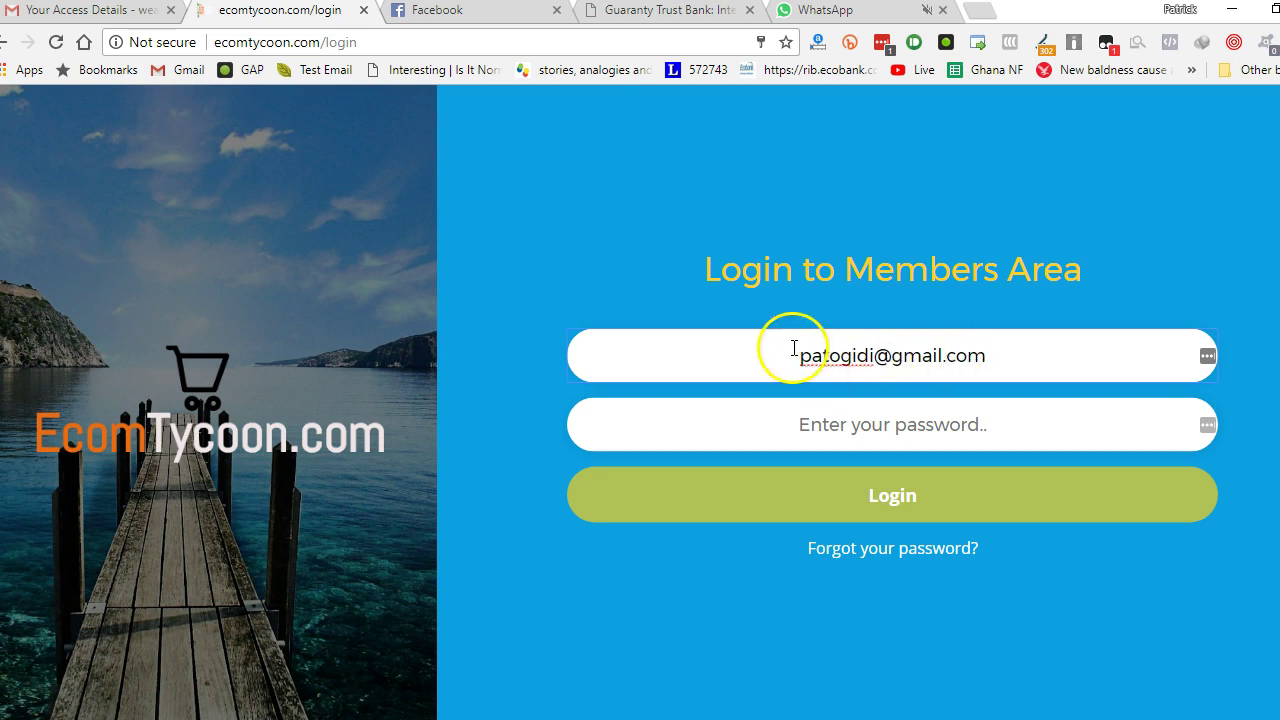
{"action": "left_click", "coordinate": [784, 352]}
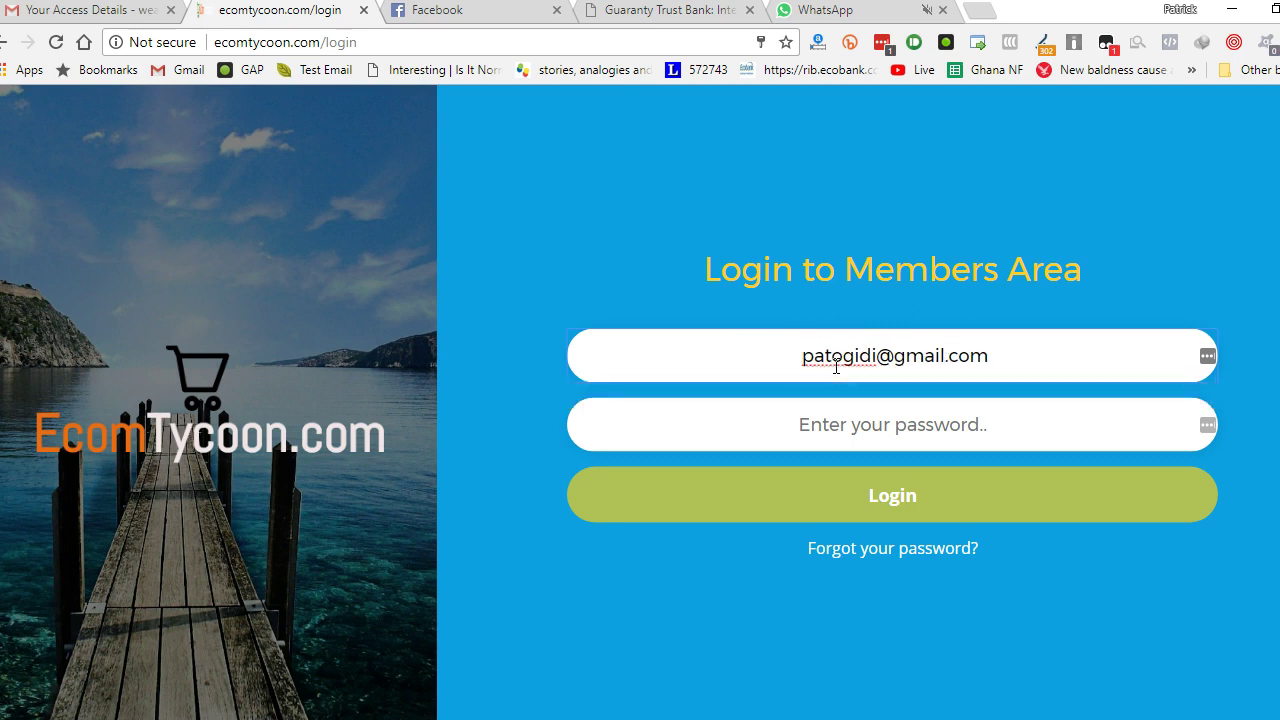
{"action": "left_click_drag", "start_coordinate": [792, 352], "coordinate": [806, 358]}
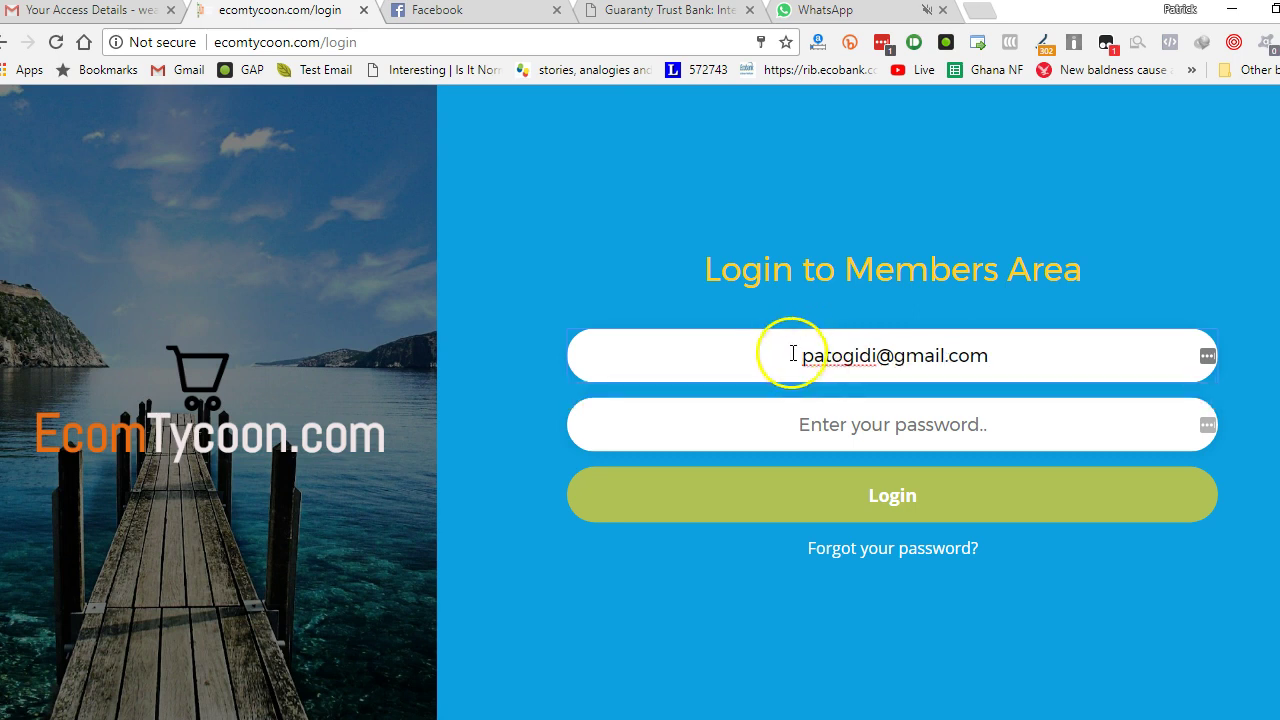
{"action": "key", "text": "BackSpace"}
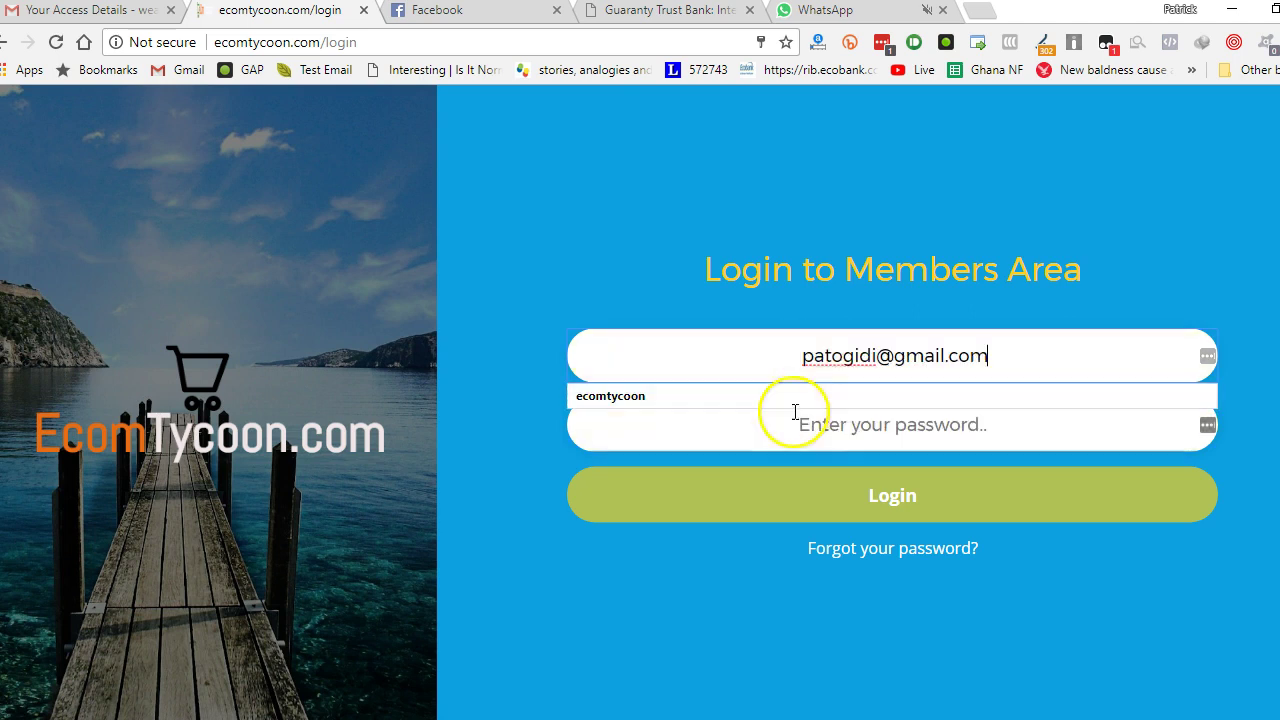
{"action": "left_click", "coordinate": [822, 433]}
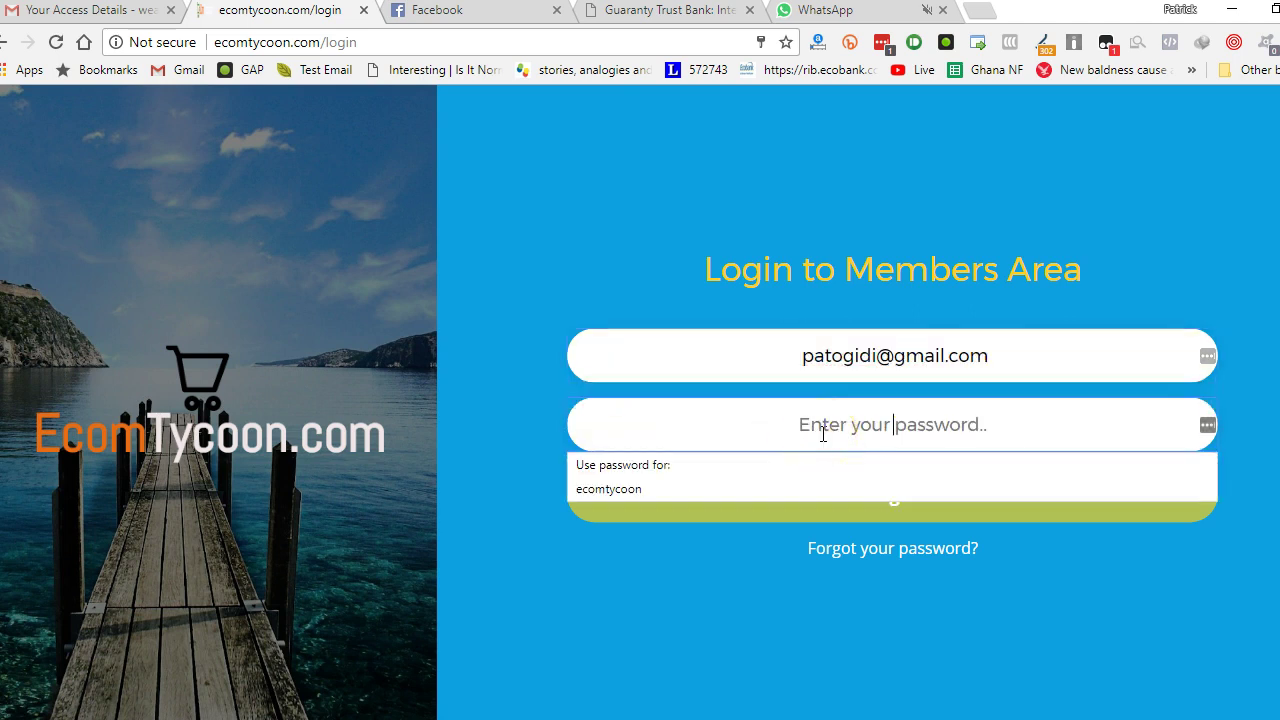
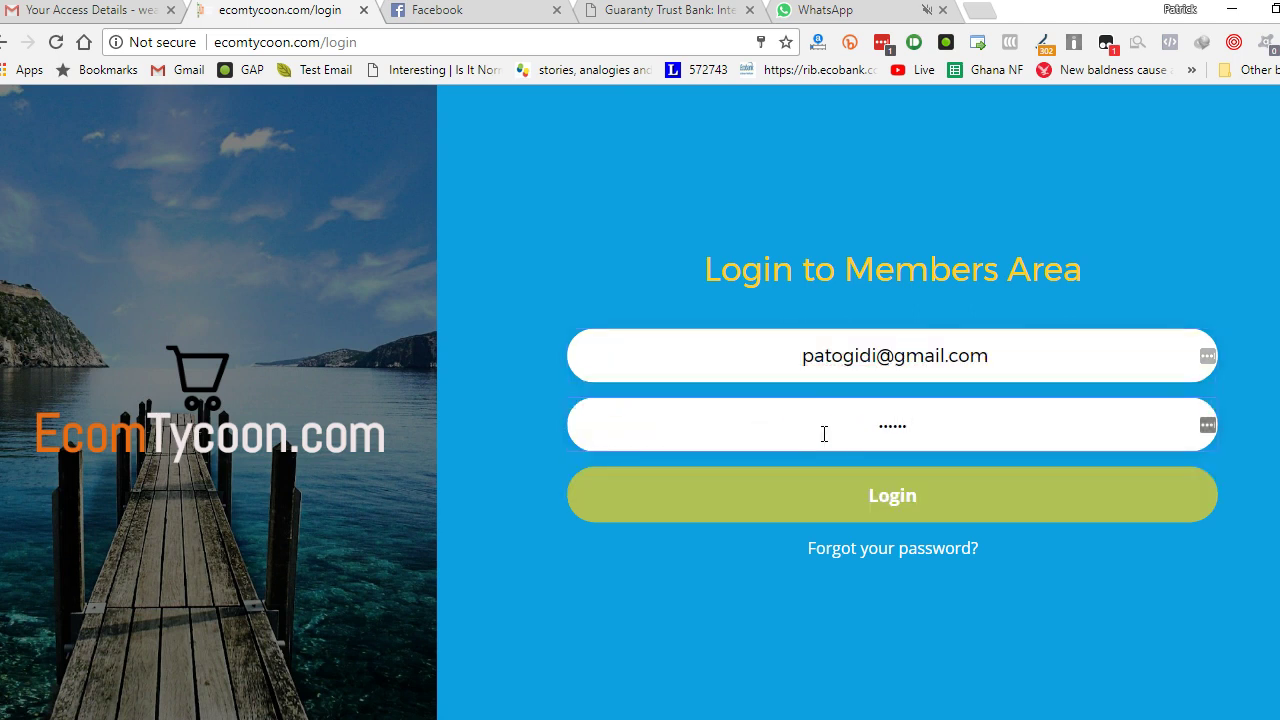
Step: Submit the login with the spaced e-mail and get the 'Invalid email or password' error
{"action": "left_click", "coordinate": [860, 506]}
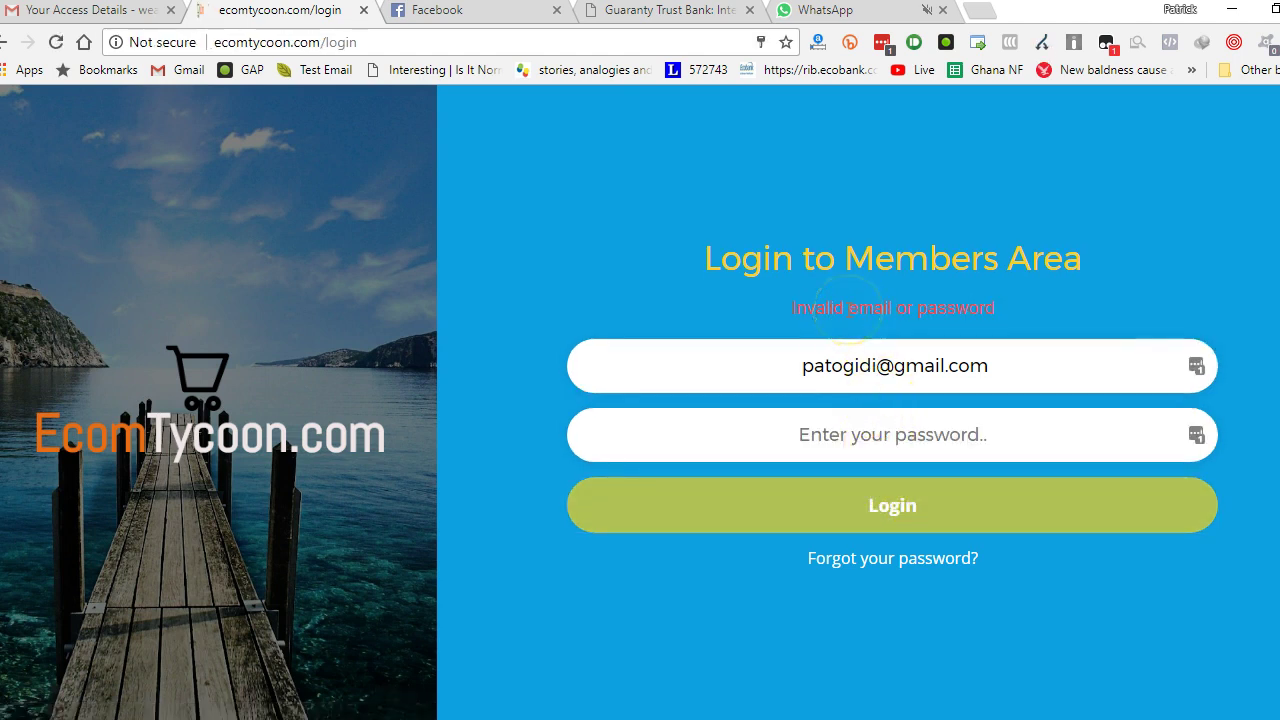
{"action": "left_click", "coordinate": [857, 368]}
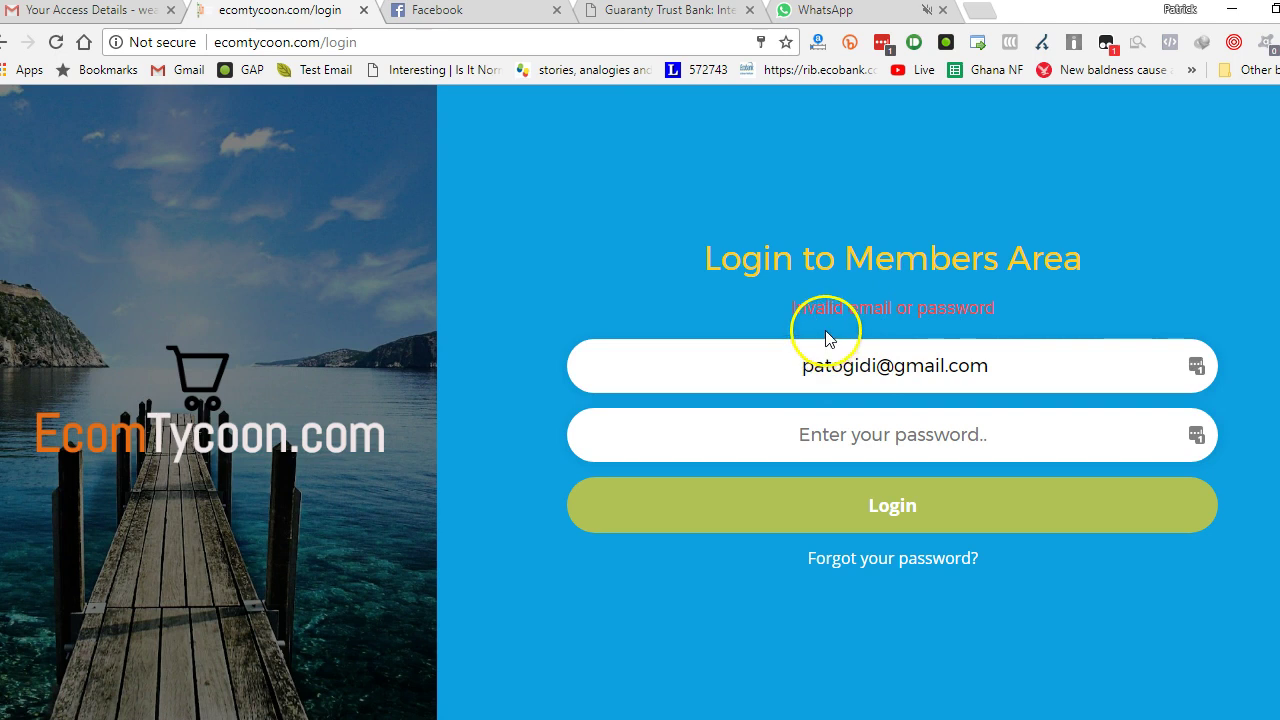